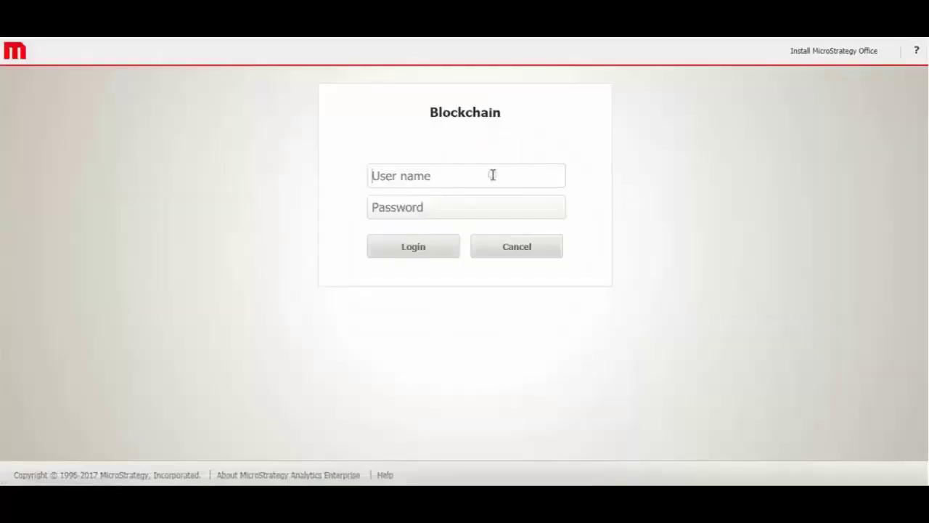
# - Sign in to MicroStrategy with the admin user name and open the Blockchain dashboard from Shared Reports
pyautogui.write('administrator')
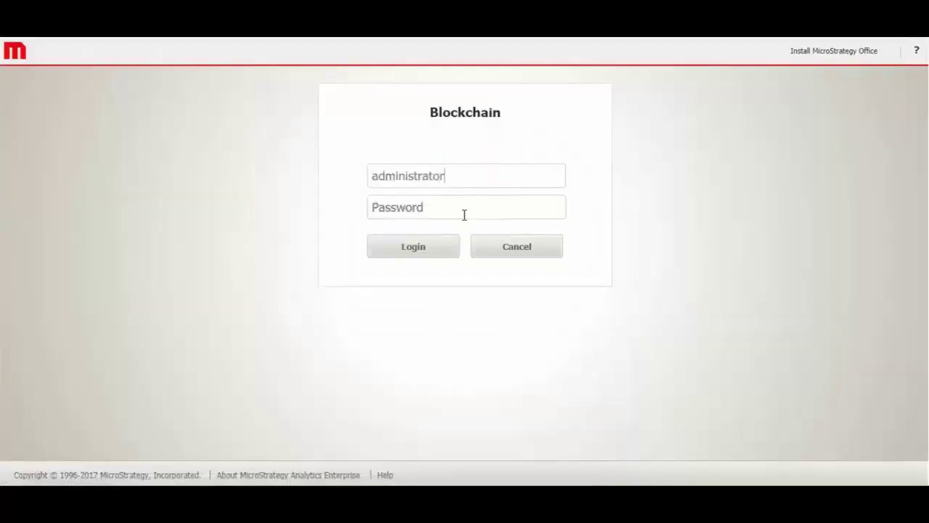
pyautogui.click(420, 247)
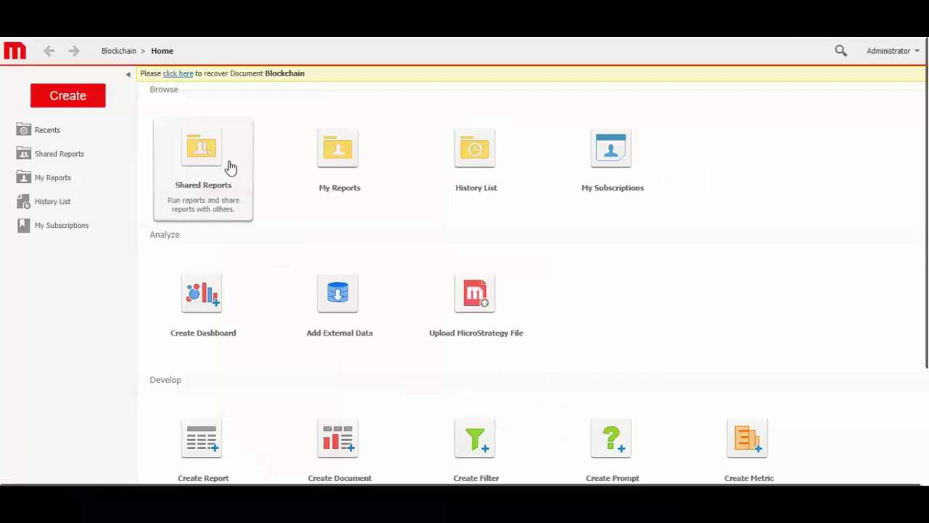
pyautogui.click(217, 162)
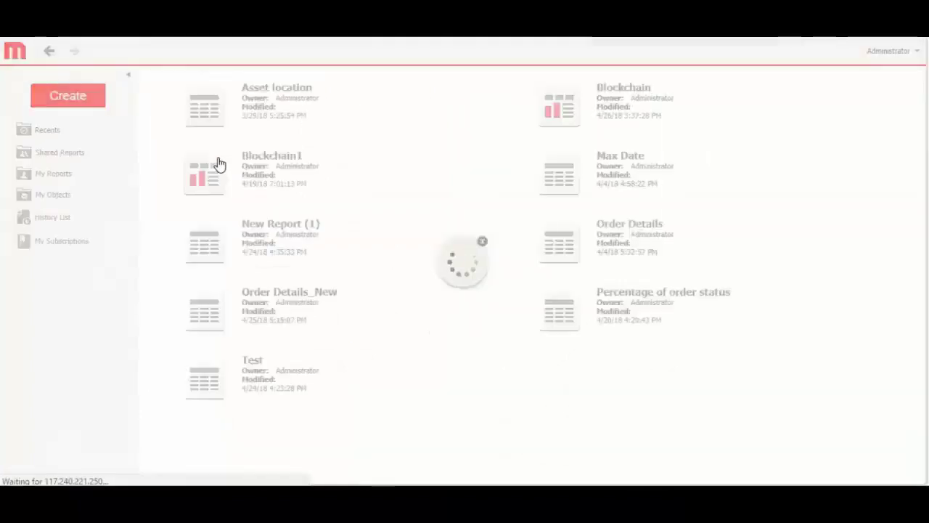
pyautogui.click(690, 111)
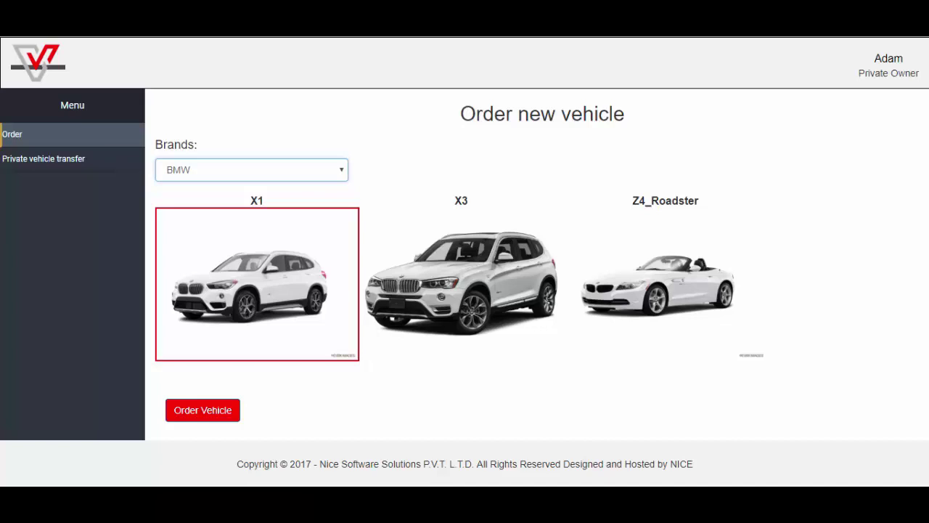
# - Order an Audi A4 in black from the Audi brand list and confirm the order
pyautogui.click(251, 169)
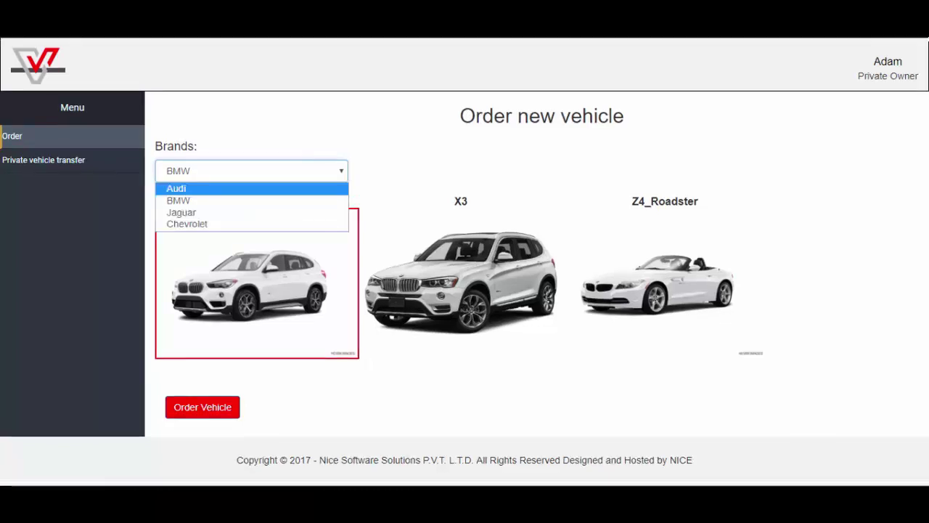
pyautogui.click(175, 188)
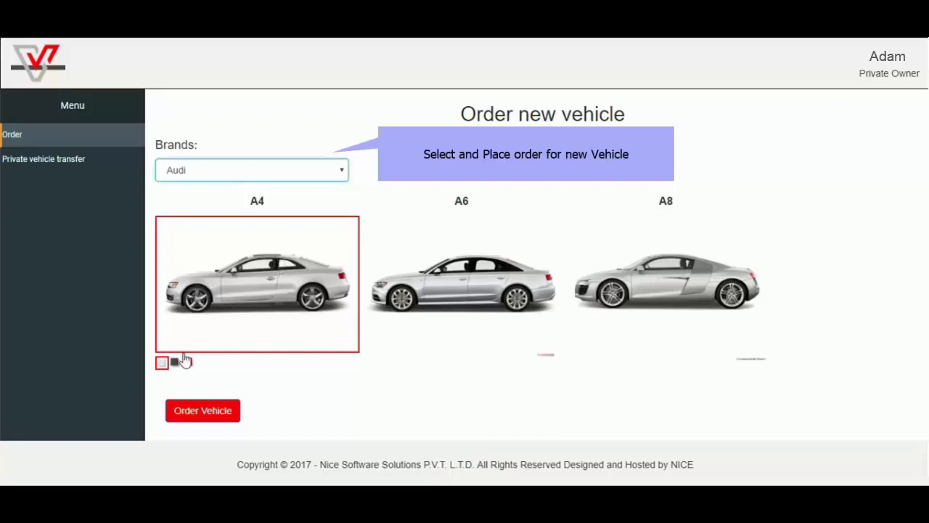
pyautogui.click(174, 362)
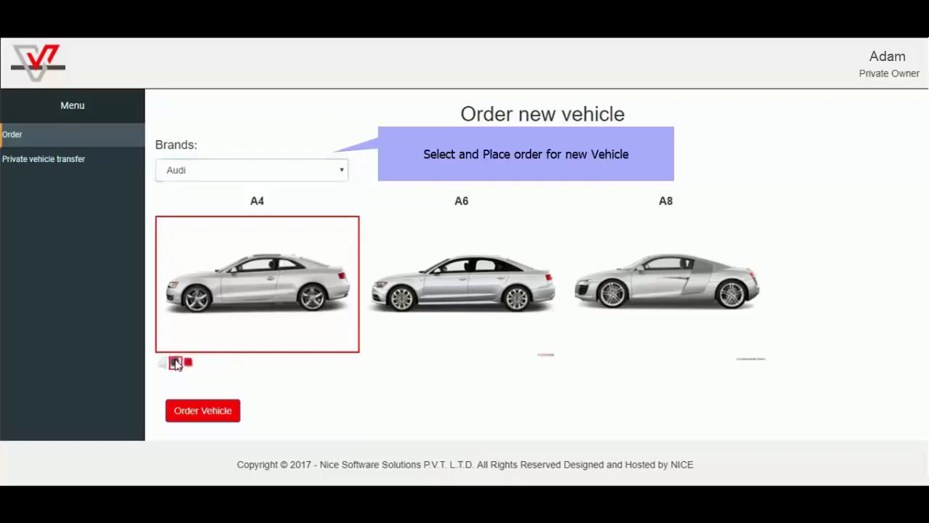
pyautogui.click(201, 419)
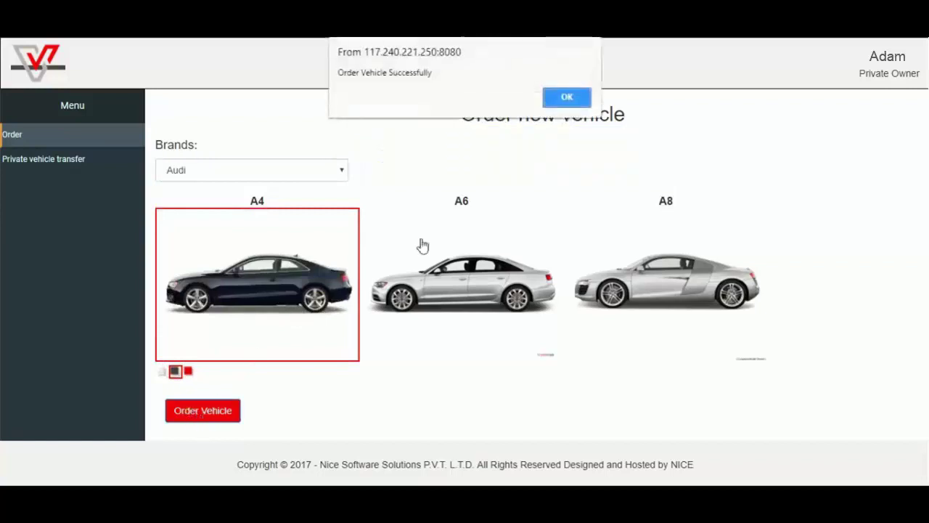
pyautogui.click(566, 96)
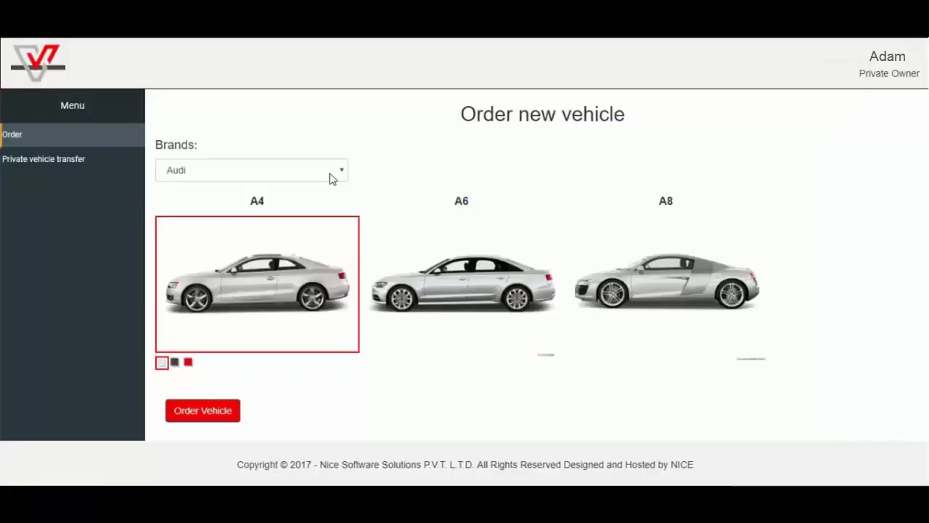
# - Log out of the private owner's account from the user menu
pyautogui.click(887, 69)
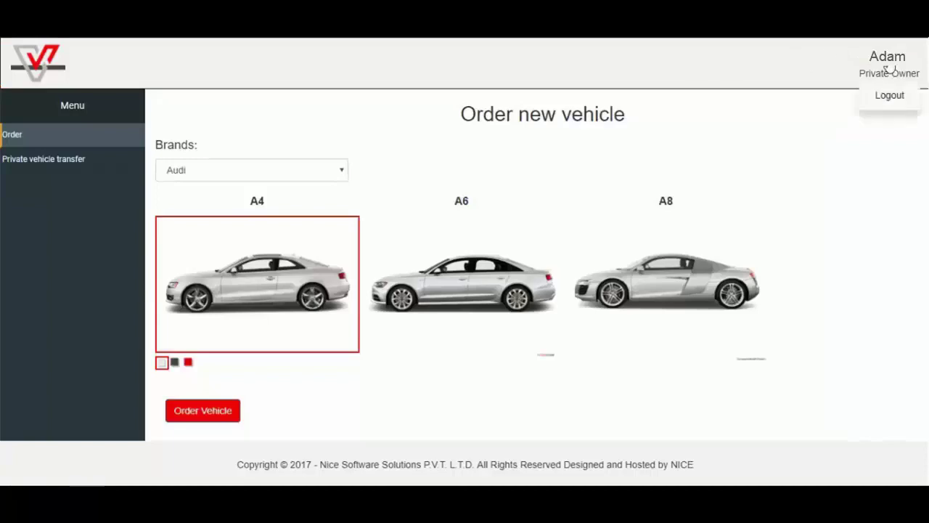
pyautogui.click(889, 96)
# - Log in as the manufacturer and set the black Audi A4 order to Scheduled For Manufacturer
pyautogui.write('corey')
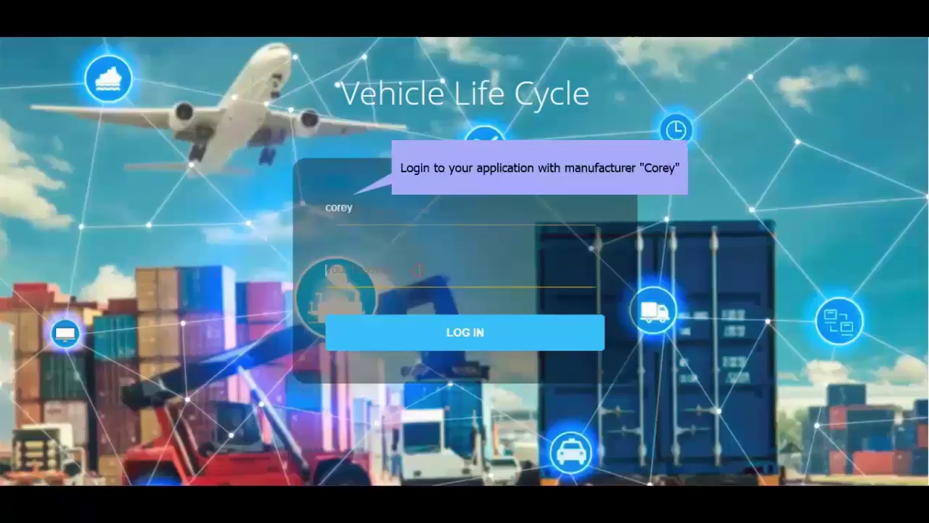
pyautogui.write('word')
pyautogui.click(464, 331)
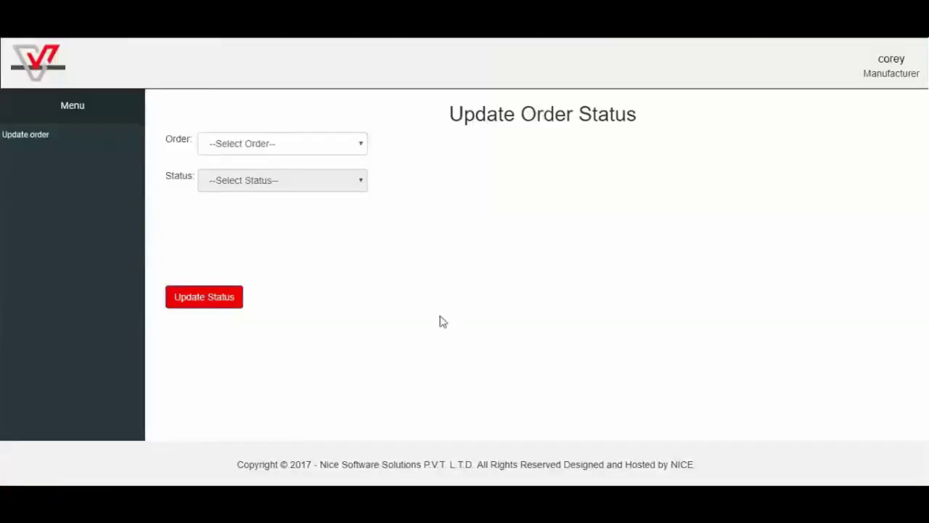
pyautogui.click(356, 143)
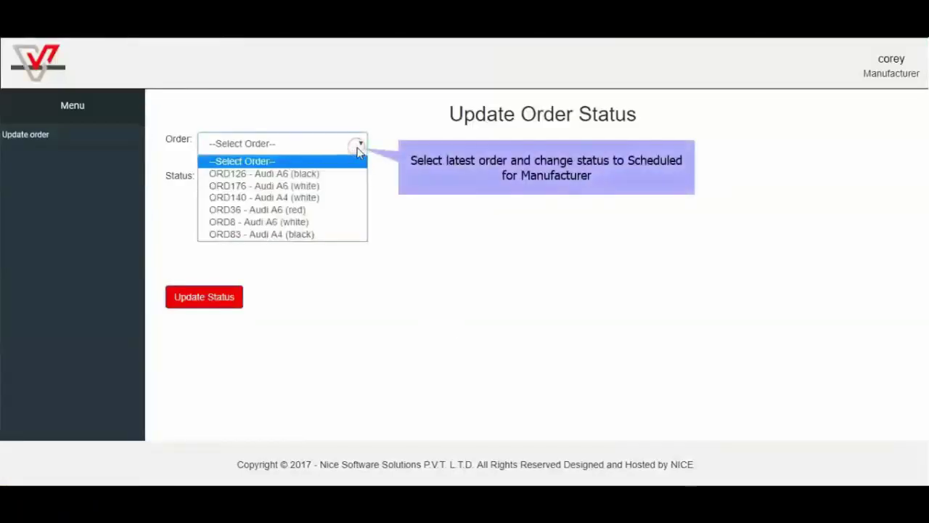
pyautogui.click(269, 235)
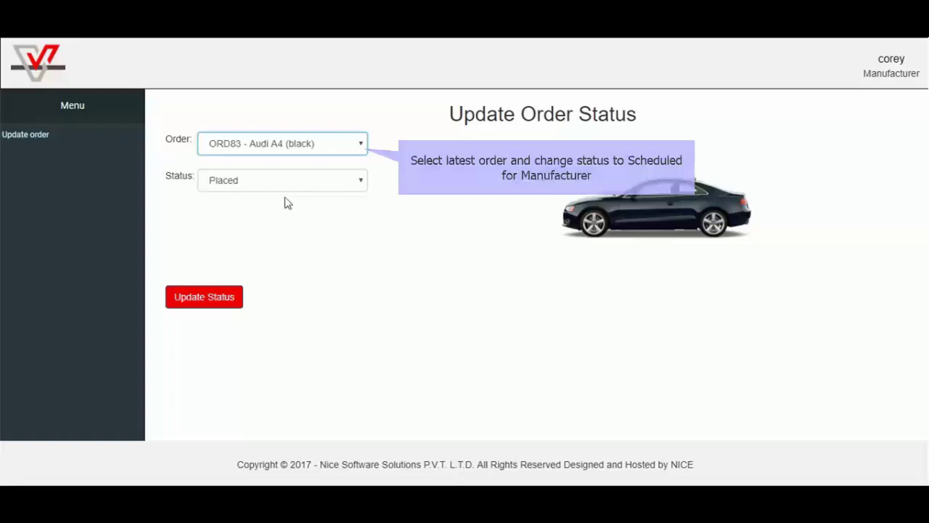
pyautogui.click(360, 181)
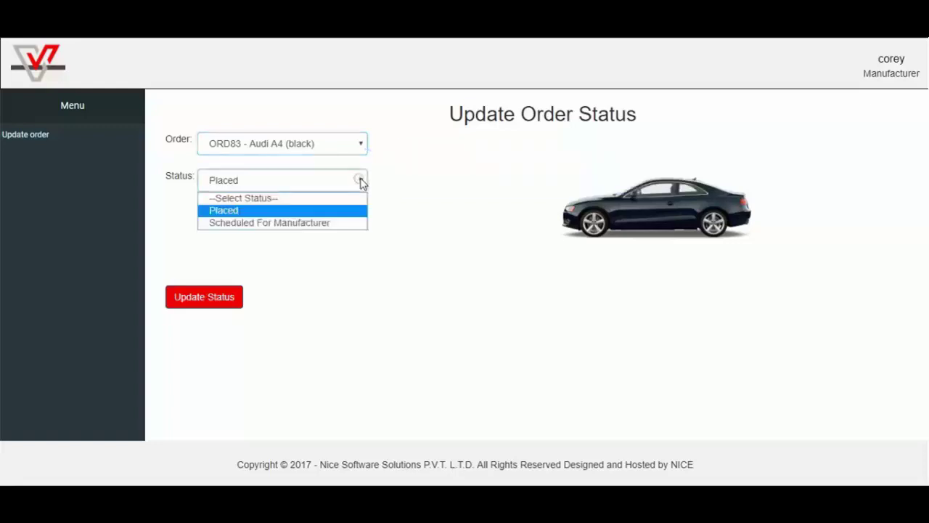
pyautogui.click(323, 222)
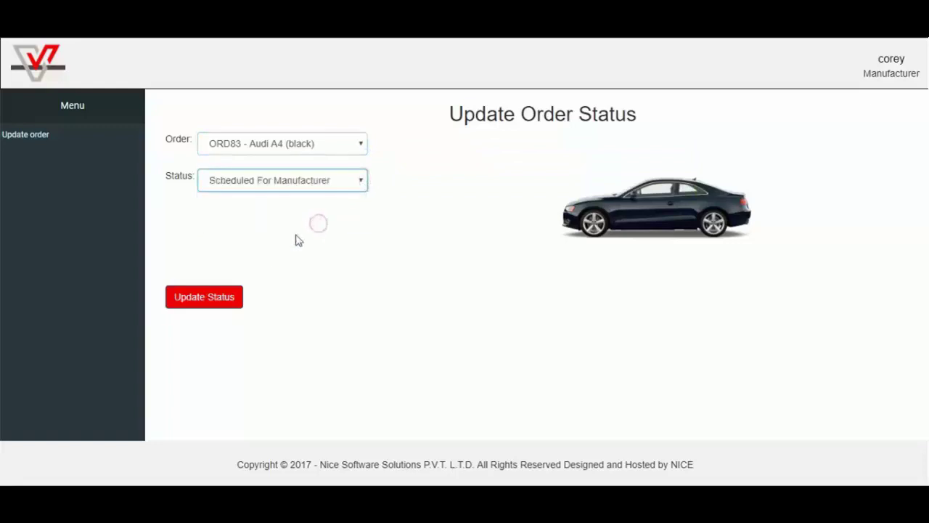
pyautogui.click(206, 301)
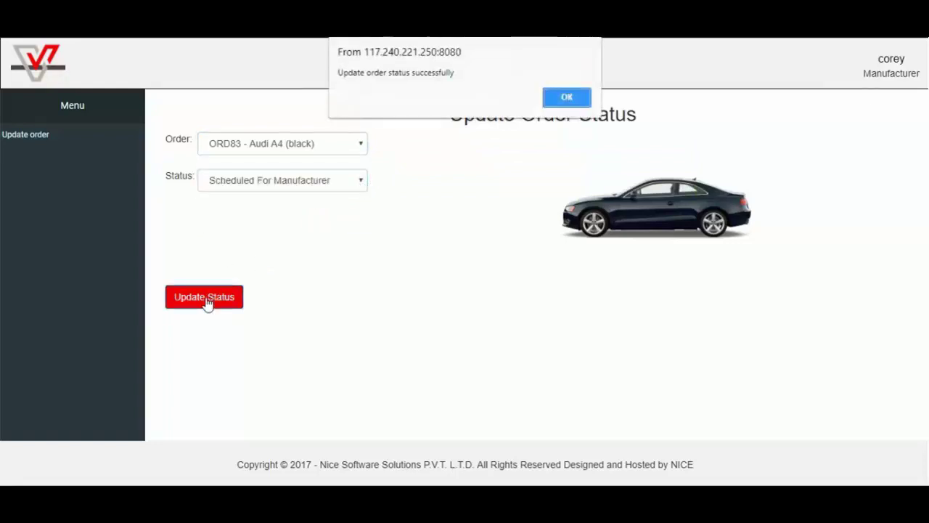
pyautogui.click(568, 97)
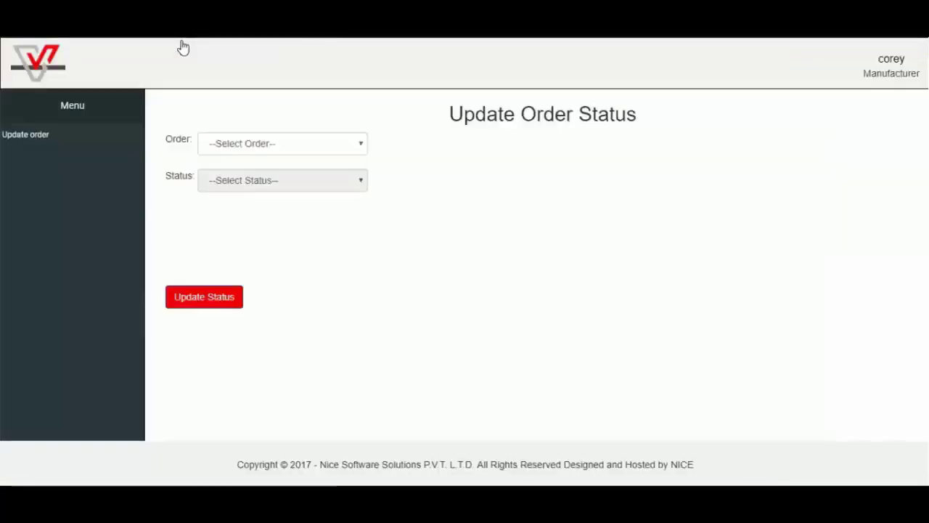
# - Set order ORD83 to VIN Assigned with VIN 'VIN006' and save the status update
pyautogui.click(362, 143)
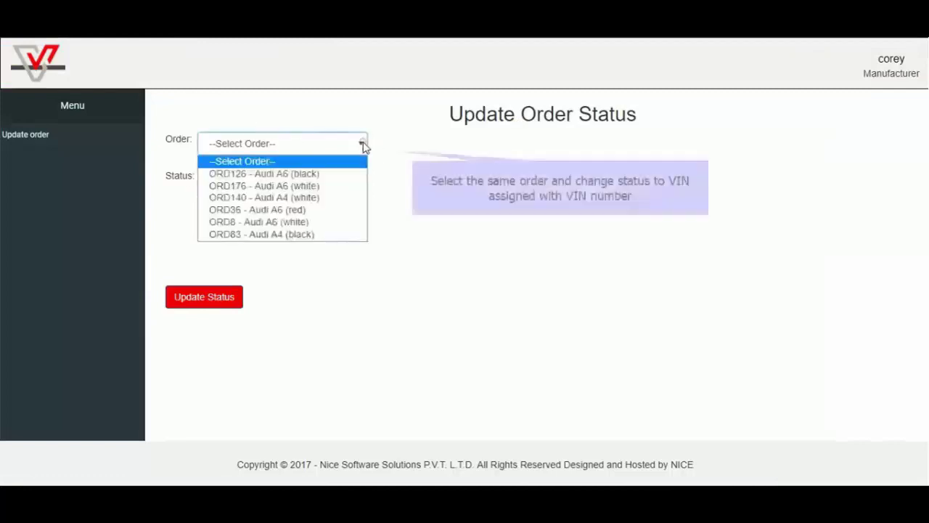
pyautogui.click(272, 235)
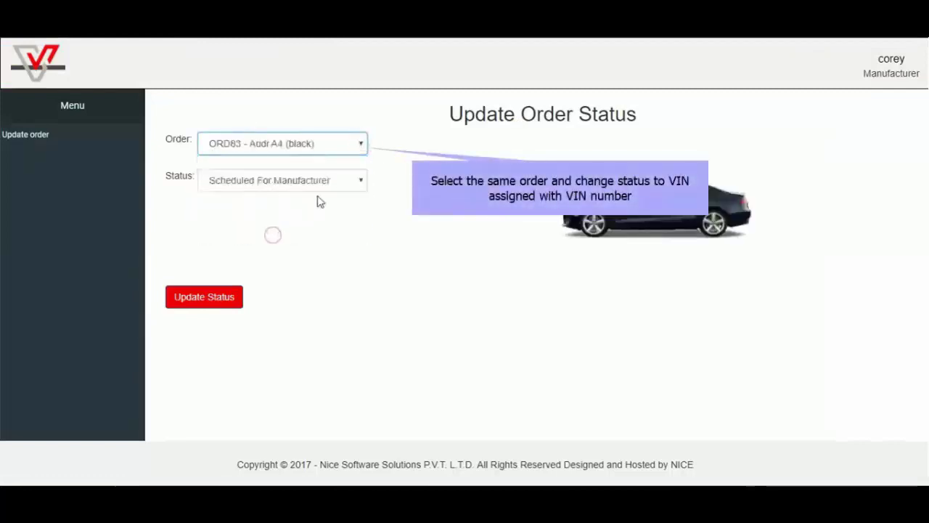
pyautogui.click(335, 187)
pyautogui.click(251, 222)
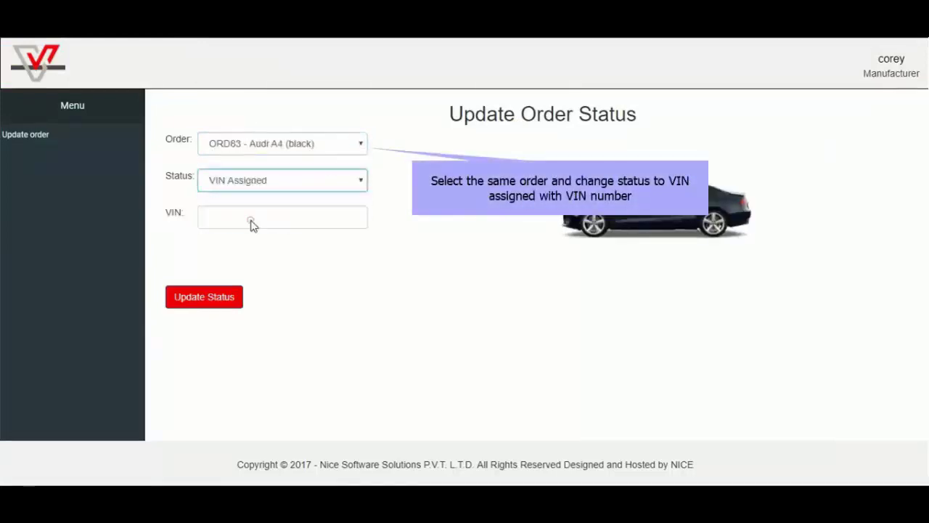
pyautogui.click(251, 218)
pyautogui.write('VIN006')
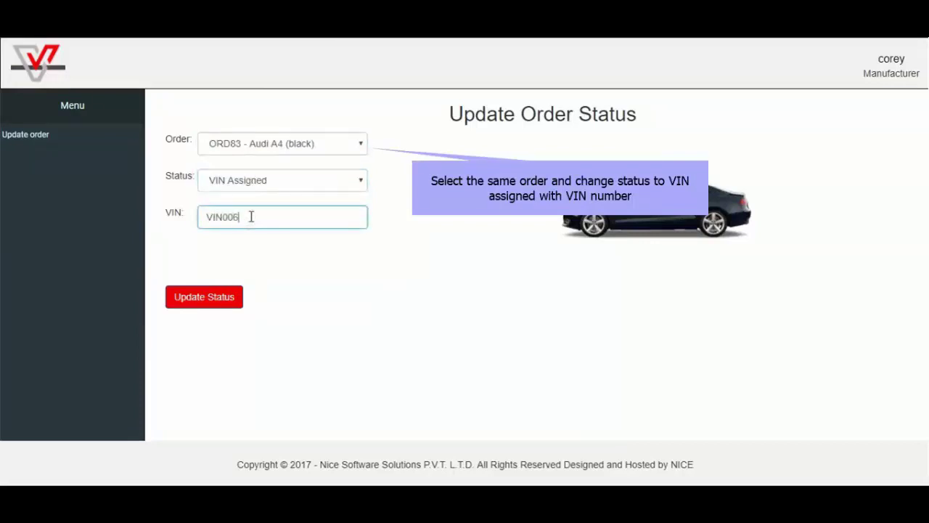
pyautogui.click(194, 301)
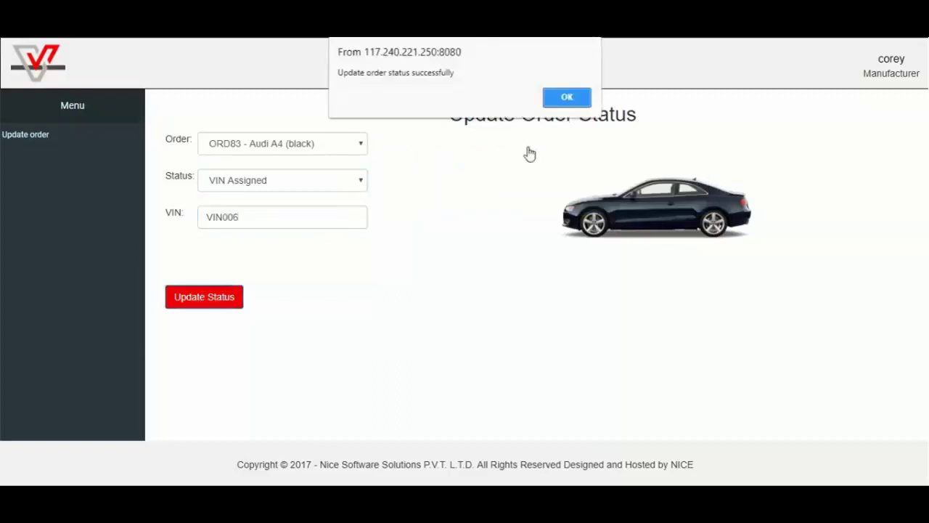
pyautogui.click(566, 97)
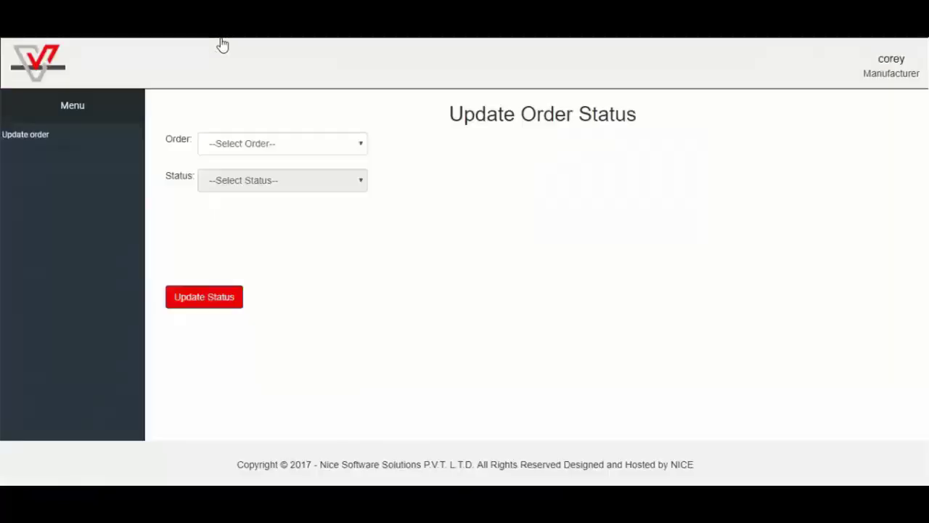
# - Change ORD83's status to Owner Assigned, save it and acknowledge the success alert
pyautogui.click(360, 144)
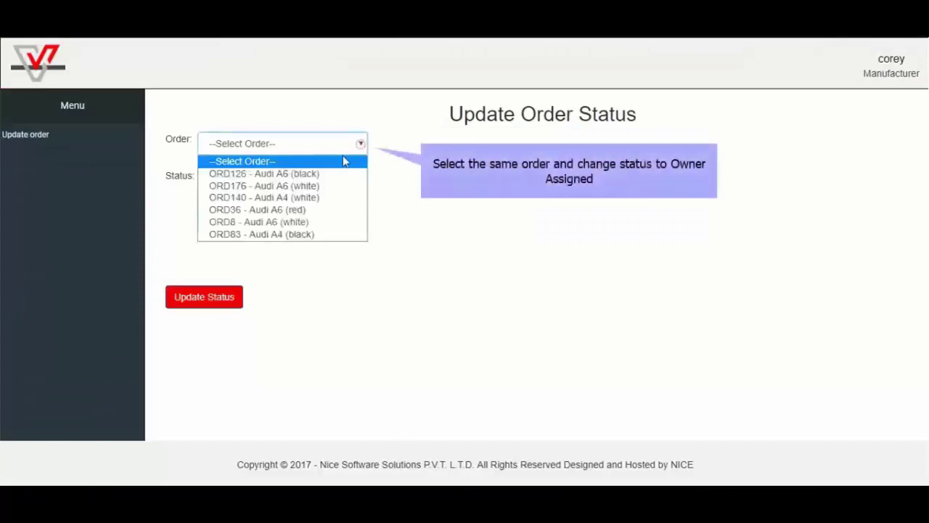
pyautogui.click(273, 233)
pyautogui.click(293, 183)
pyautogui.click(270, 227)
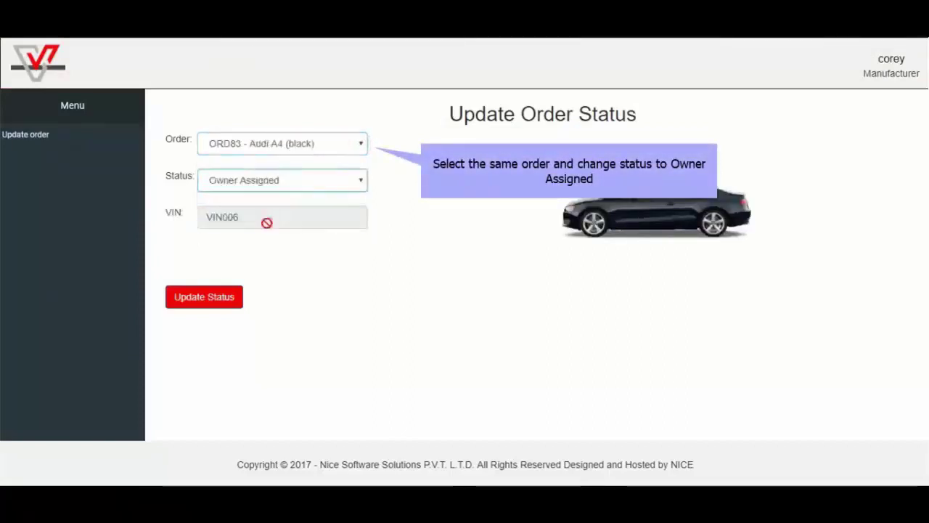
pyautogui.click(206, 298)
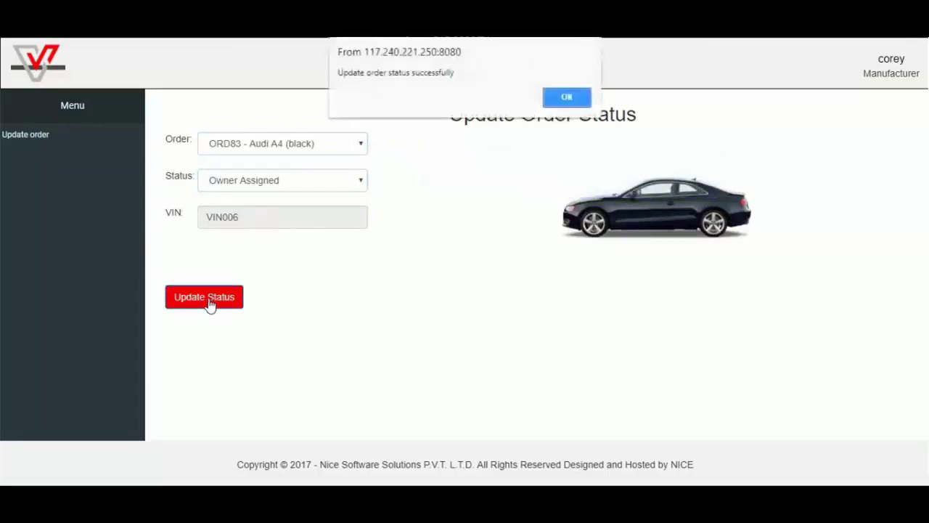
pyautogui.click(561, 99)
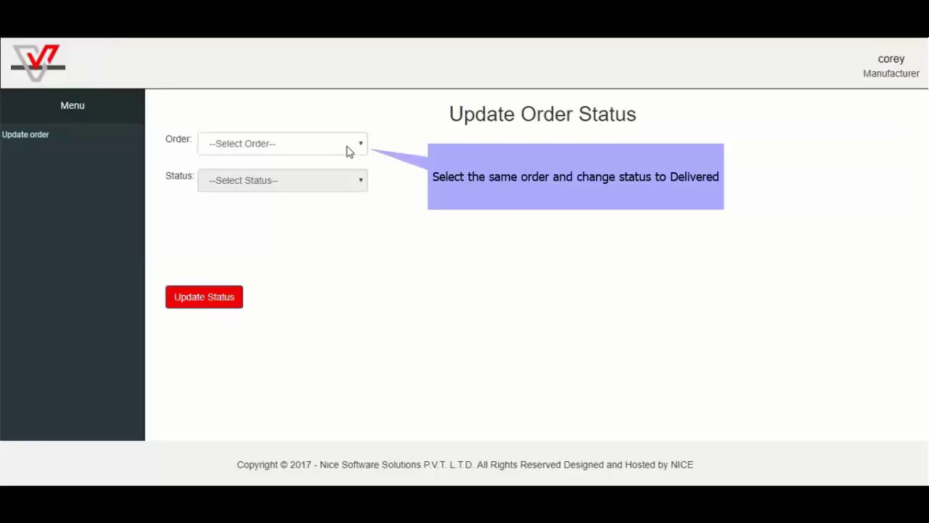
# - Select order ORD83 and choose Delivered as its new status
pyautogui.click(346, 150)
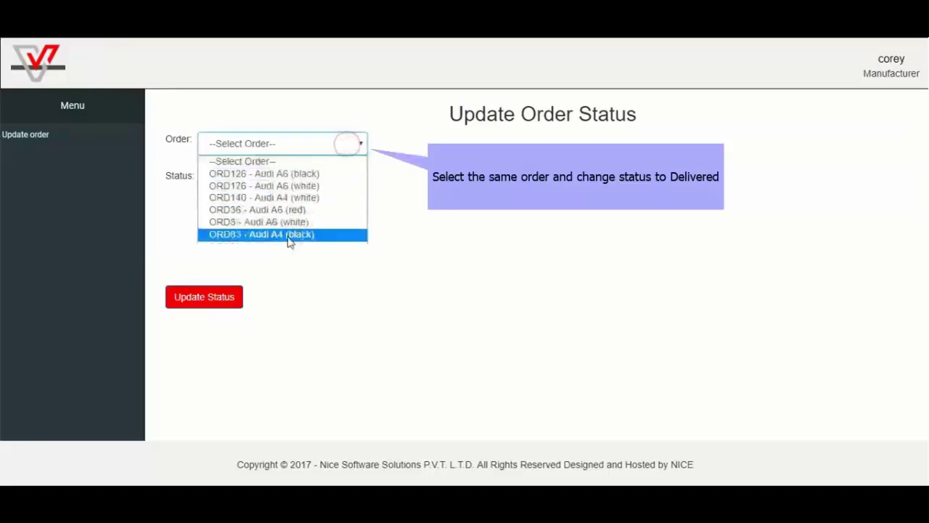
pyautogui.click(288, 237)
pyautogui.click(303, 182)
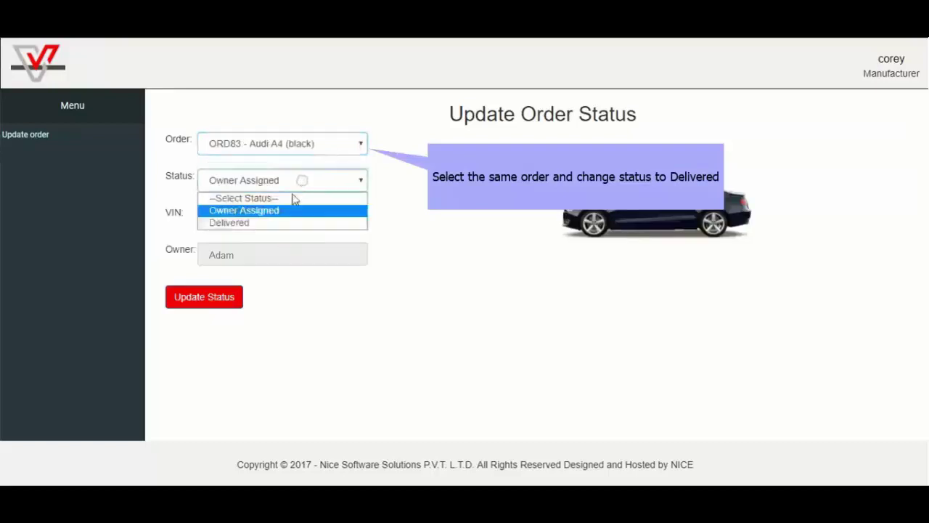
pyautogui.click(250, 223)
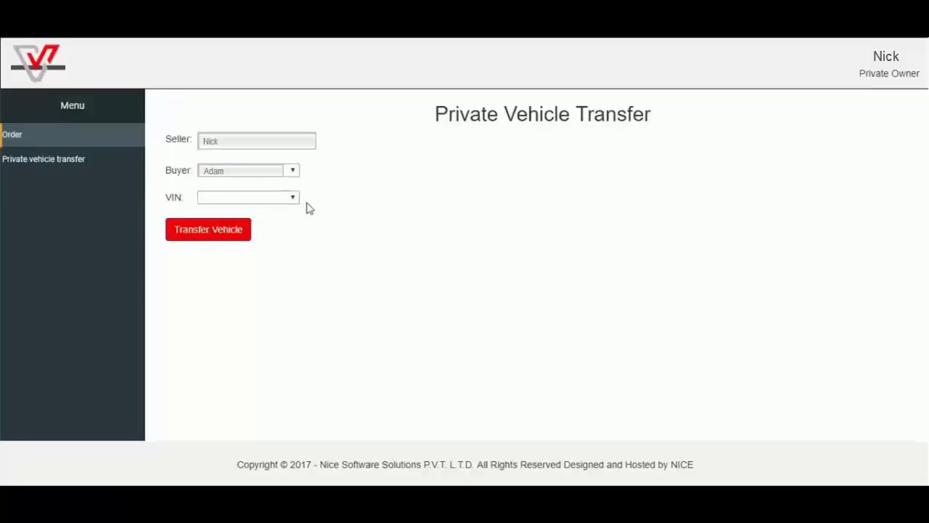
# - On the Private Vehicle Transfer page, transfer the VIN006 black Audi A4 to the chosen buyer
pyautogui.click(284, 201)
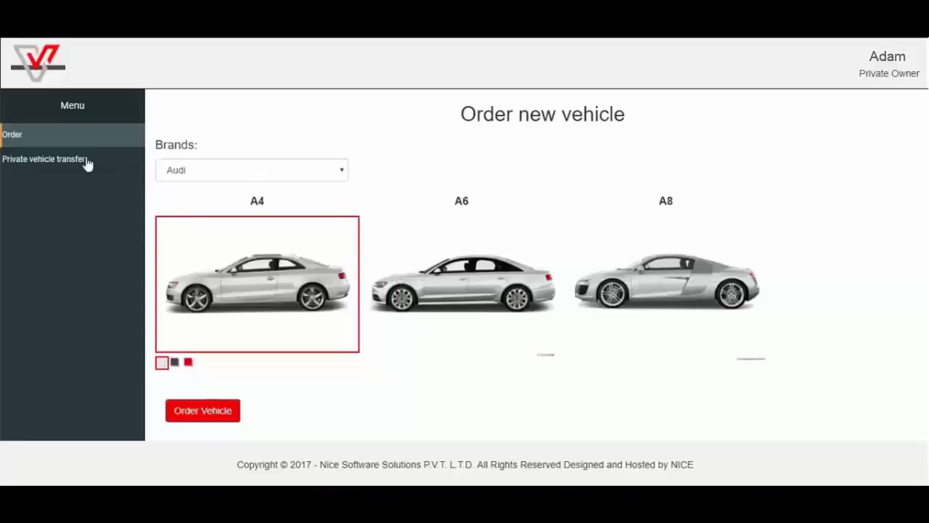
pyautogui.click(55, 161)
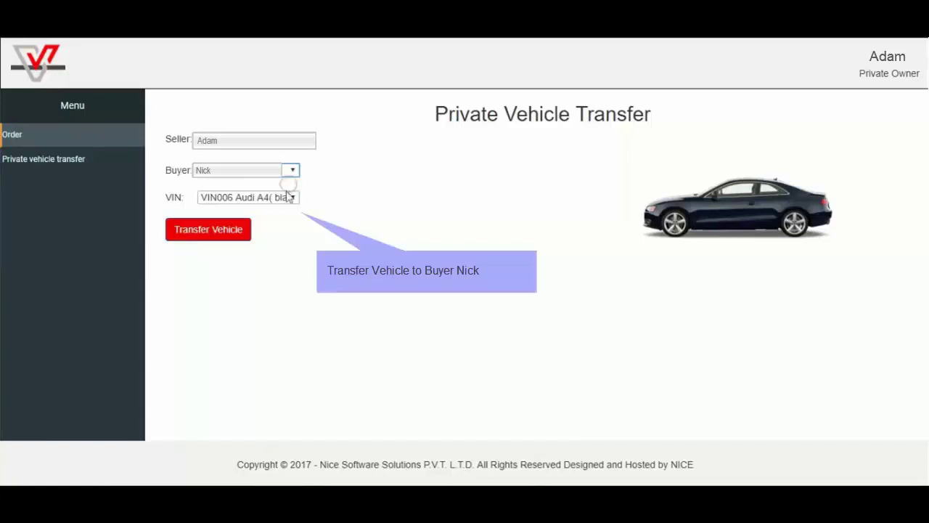
pyautogui.click(287, 196)
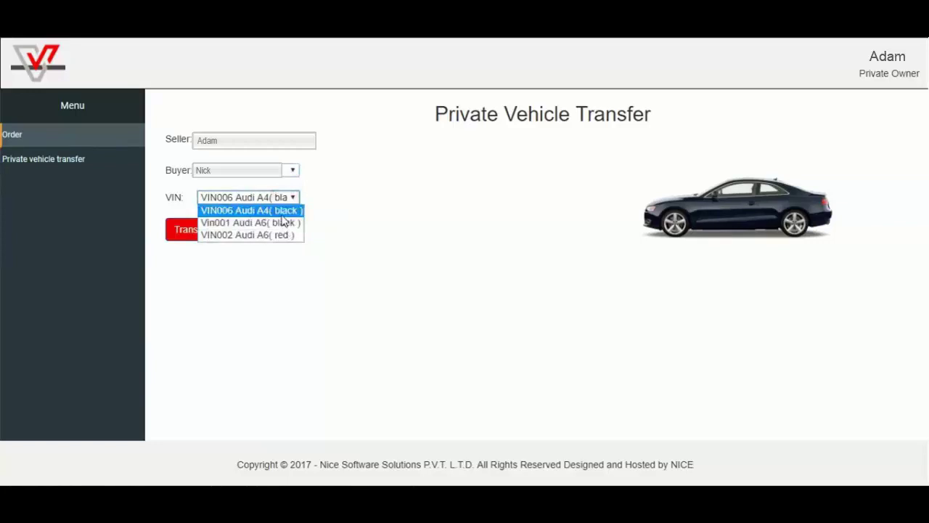
pyautogui.click(283, 215)
pyautogui.click(210, 233)
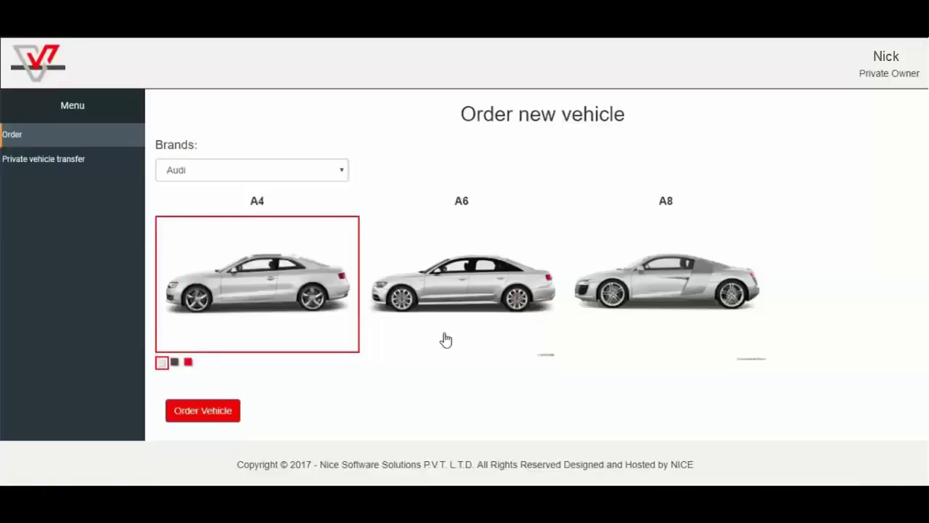
# - Transfer the VIN006 Audi A4 to the third owner as buyer, confirm, and open the account menu
pyautogui.click(42, 159)
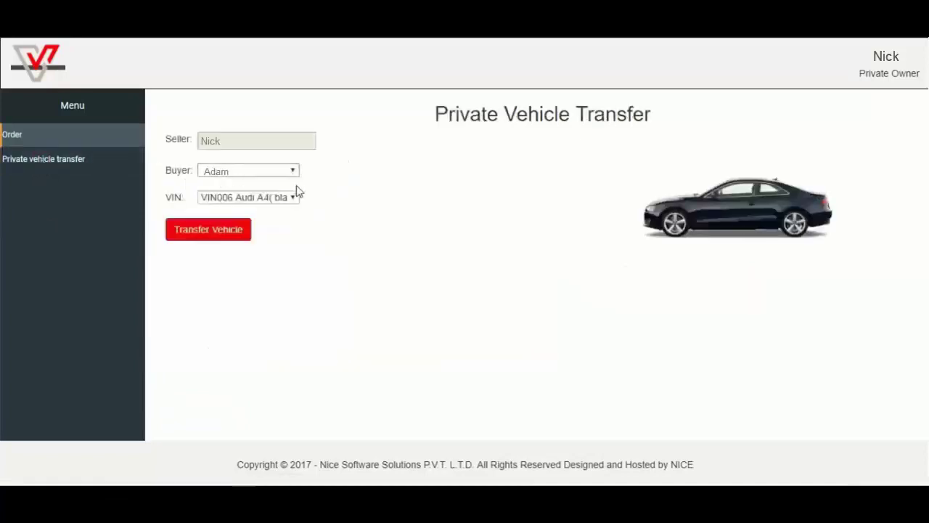
pyautogui.click(293, 198)
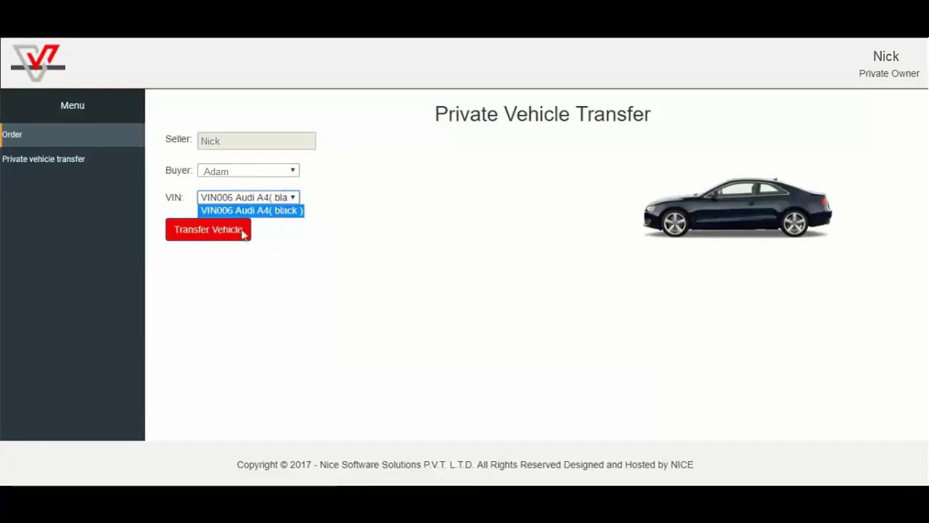
pyautogui.click(288, 175)
pyautogui.click(254, 200)
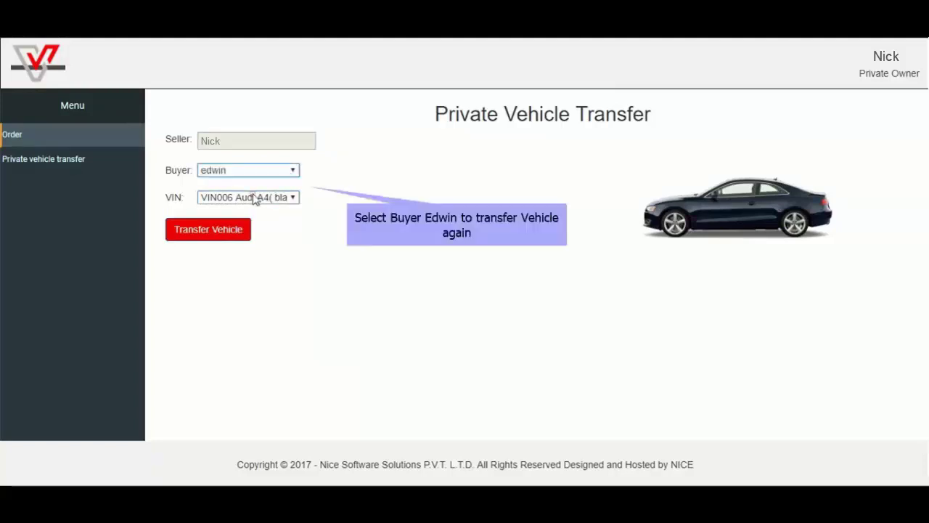
pyautogui.click(207, 230)
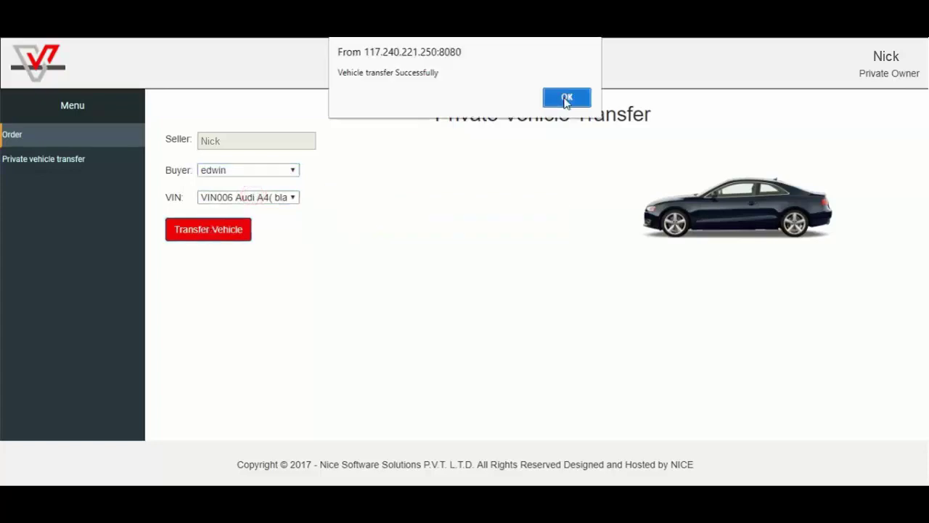
pyautogui.click(567, 97)
pyautogui.click(884, 71)
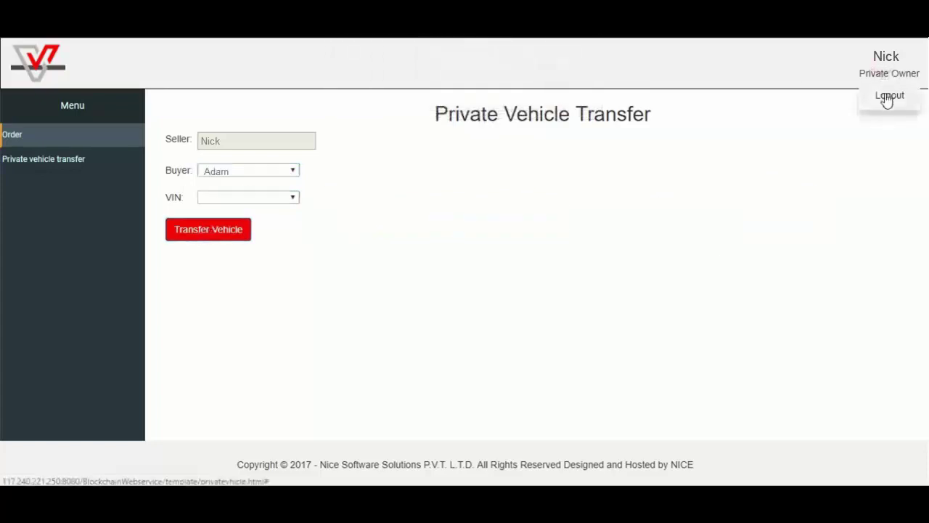